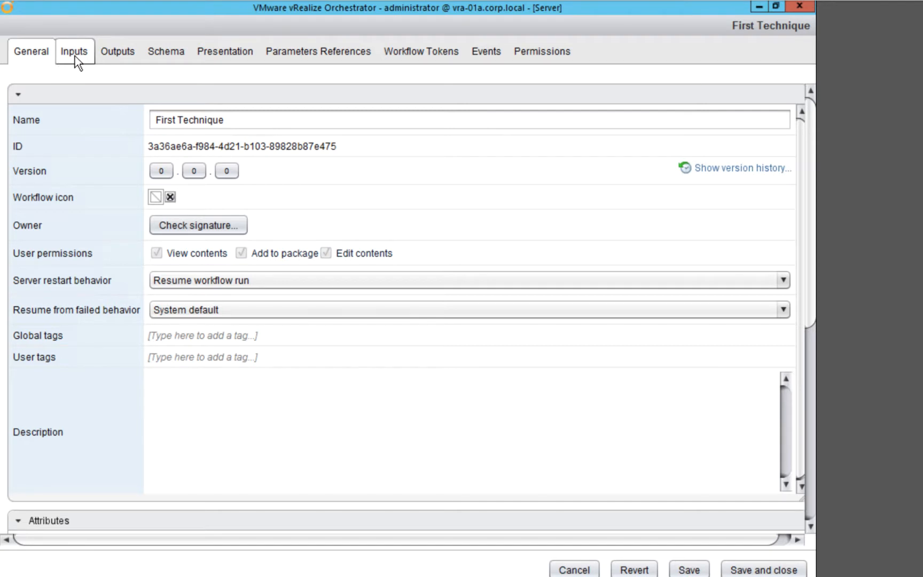
Add a workflow input parameter named INmyVar with the type number
{"action": "left_click", "coordinate": [75, 56]}
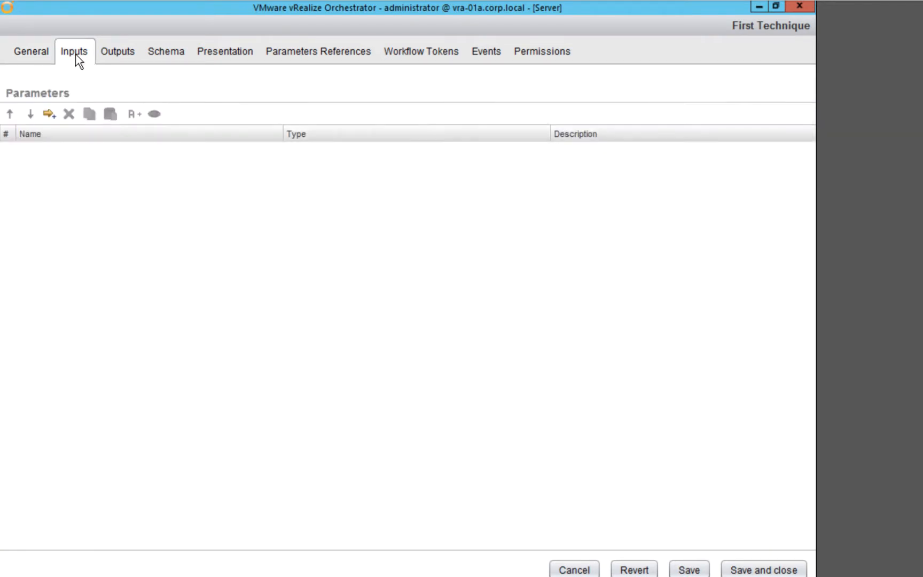
{"action": "left_click", "coordinate": [49, 115]}
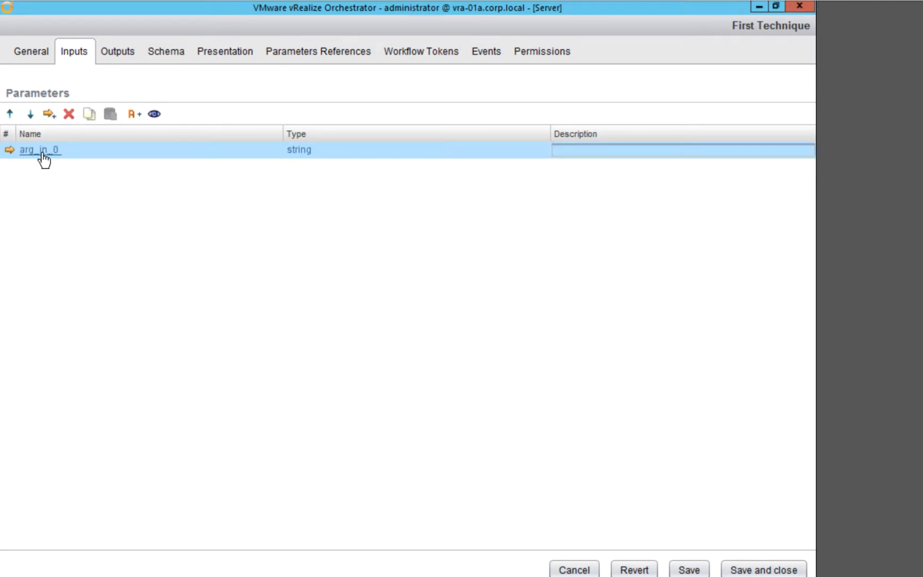
{"action": "left_click", "coordinate": [42, 151]}
{"action": "key", "text": "BackSpace"}
{"action": "type", "text": "IN"}
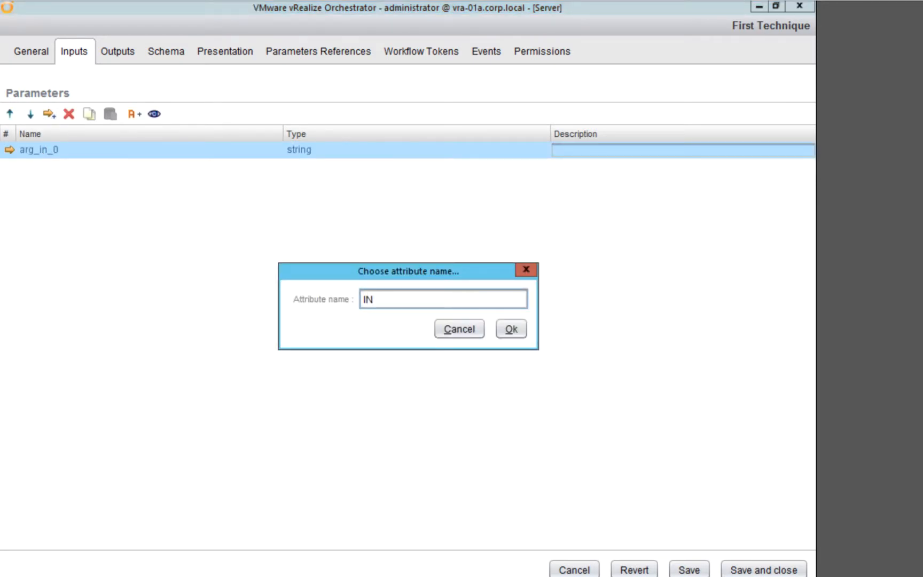
{"action": "type", "text": "myVar"}
{"action": "left_click", "coordinate": [508, 327]}
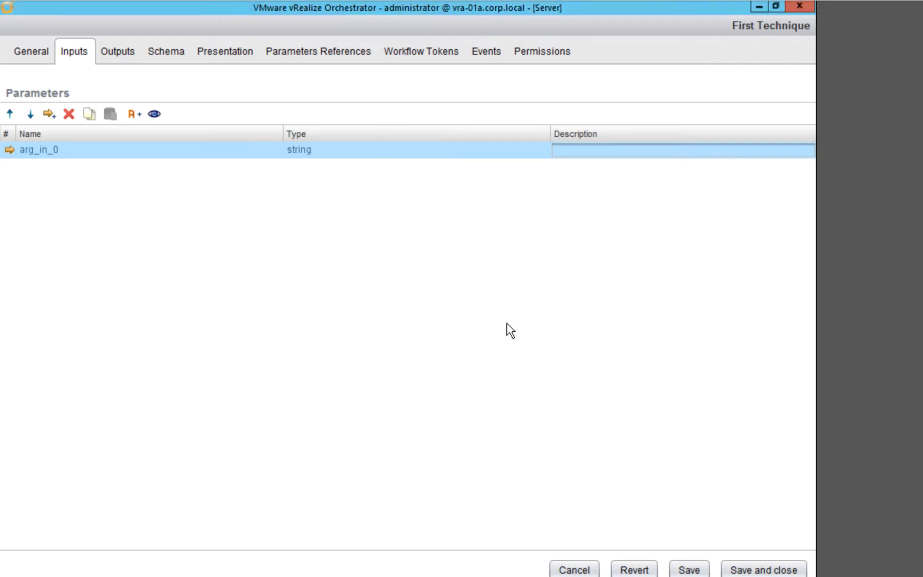
{"action": "left_click", "coordinate": [296, 150]}
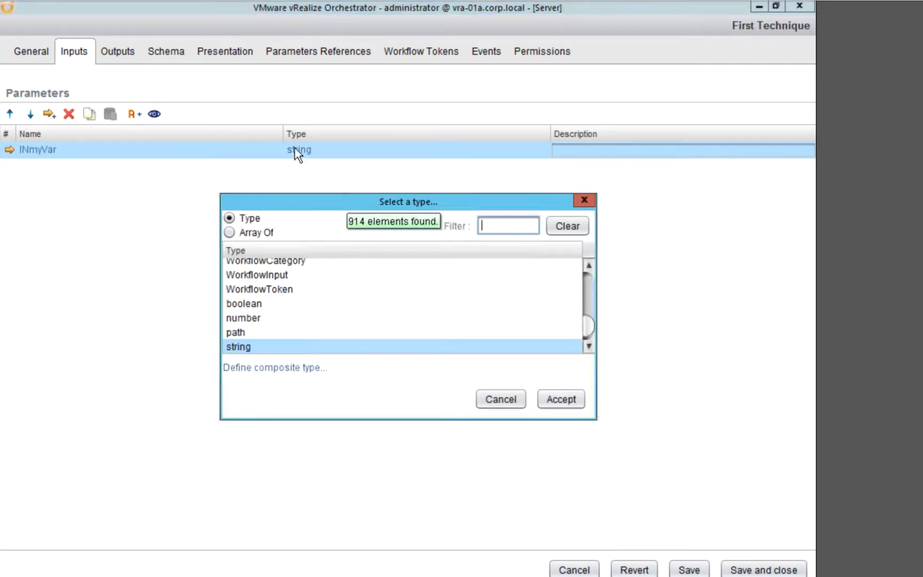
{"action": "type", "text": "number"}
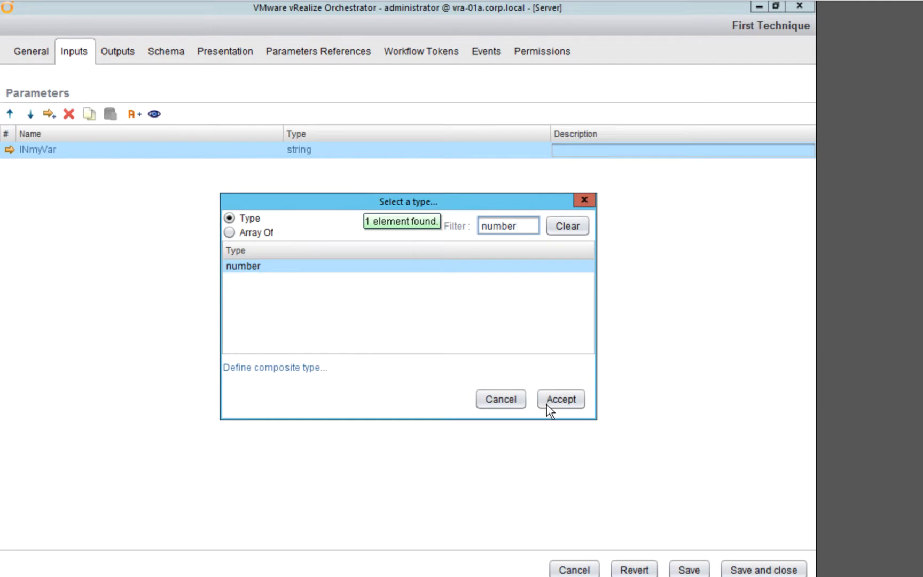
{"action": "left_click", "coordinate": [553, 405]}
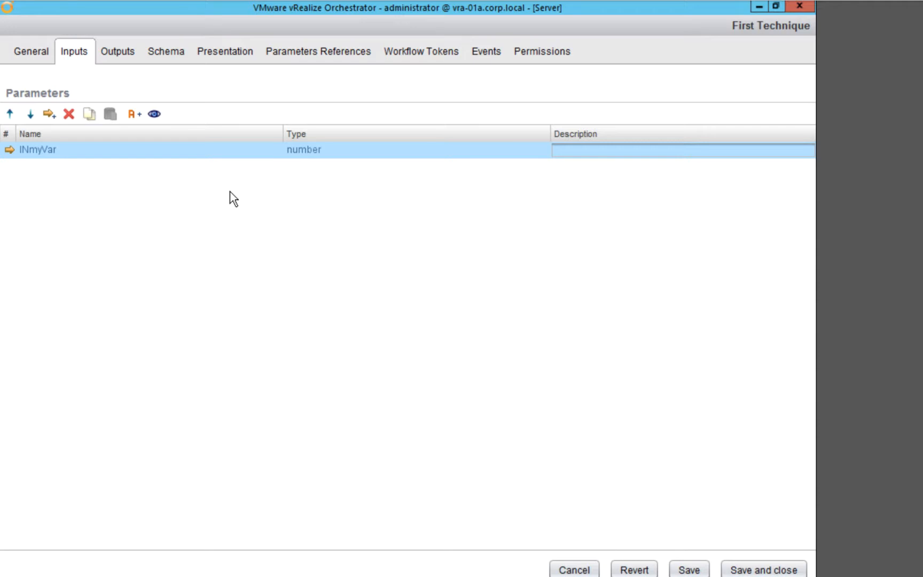
Add a general workflow attribute named myVar with the type number
{"action": "left_click", "coordinate": [34, 53]}
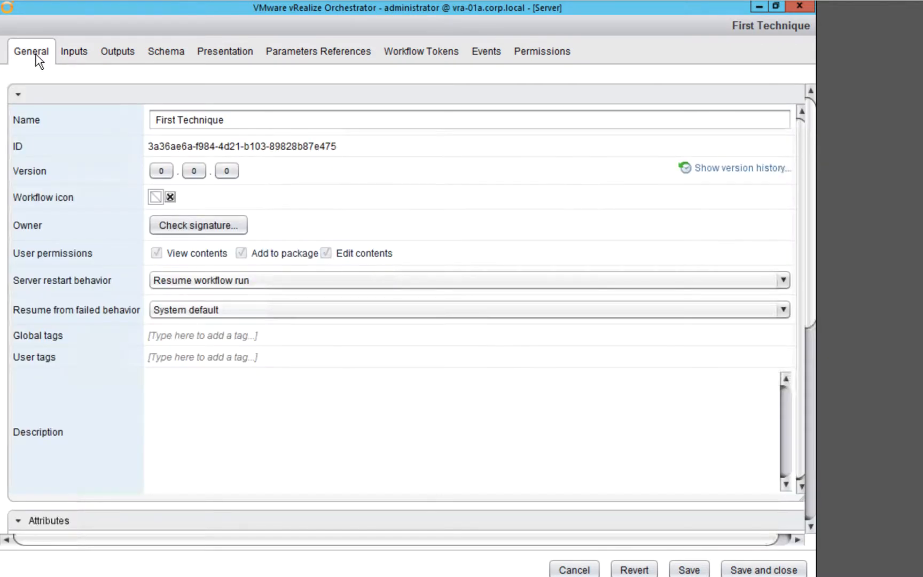
{"action": "left_click", "coordinate": [19, 96]}
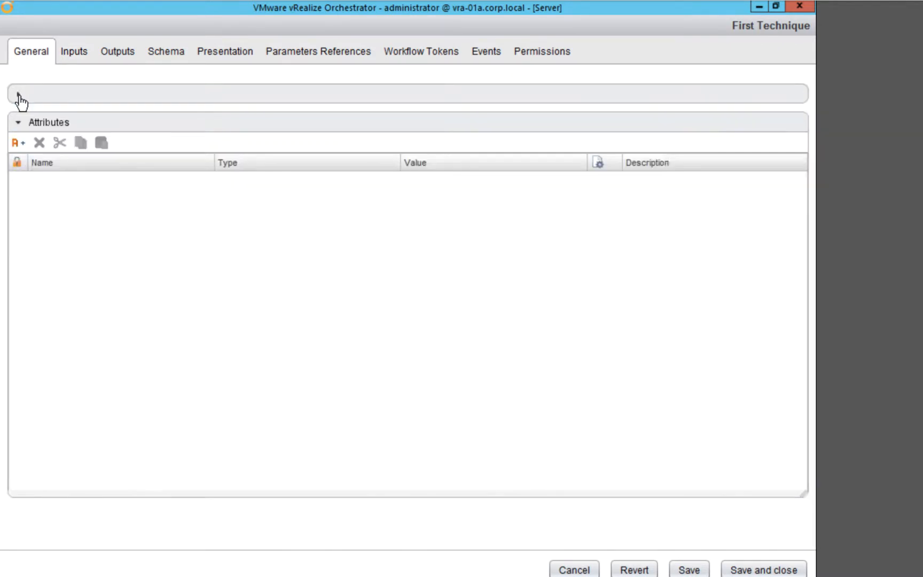
{"action": "left_click", "coordinate": [17, 144]}
{"action": "left_click", "coordinate": [40, 179]}
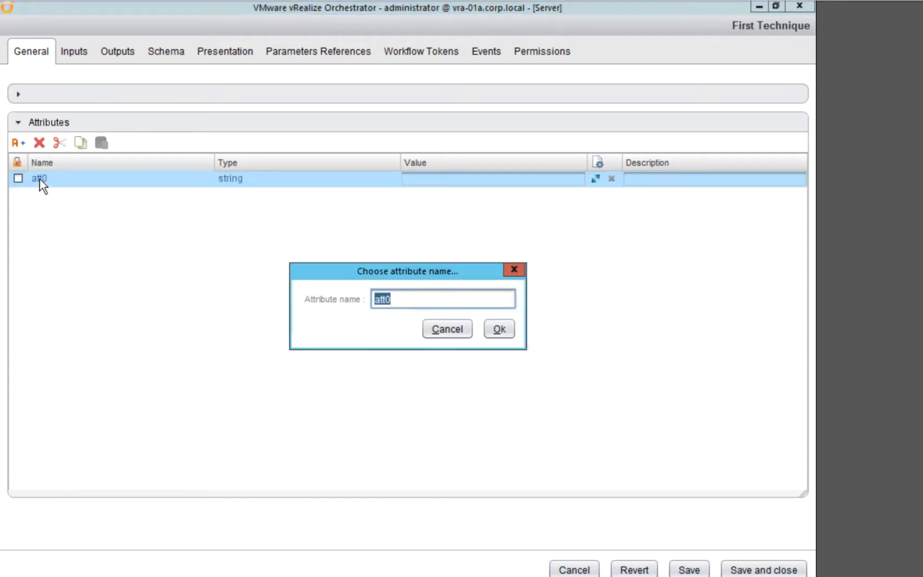
{"action": "type", "text": "myVar"}
{"action": "left_click", "coordinate": [503, 331]}
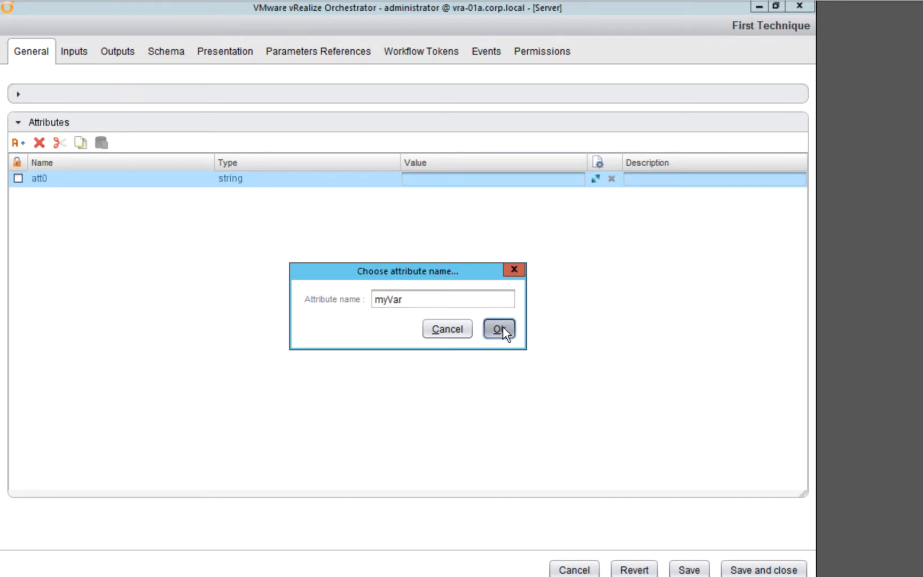
{"action": "left_click", "coordinate": [228, 180]}
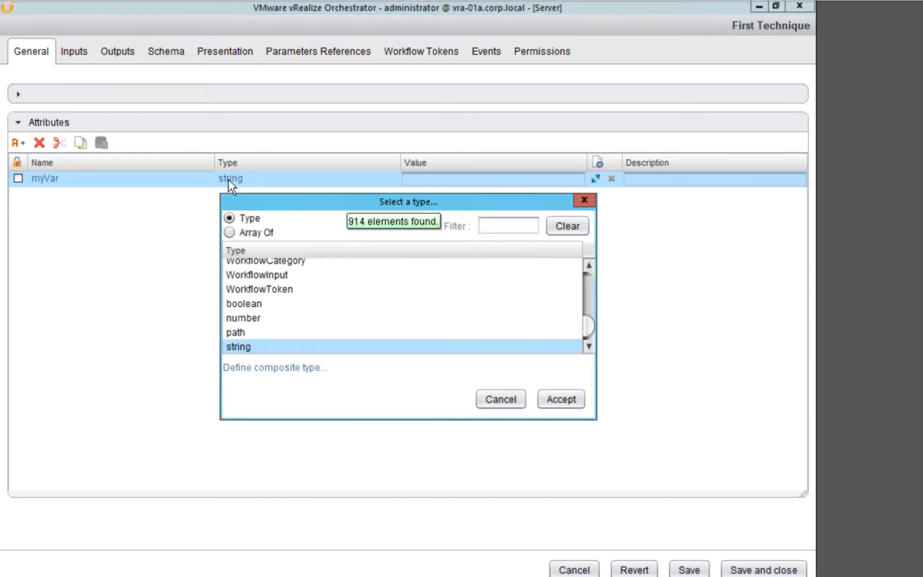
{"action": "type", "text": "number"}
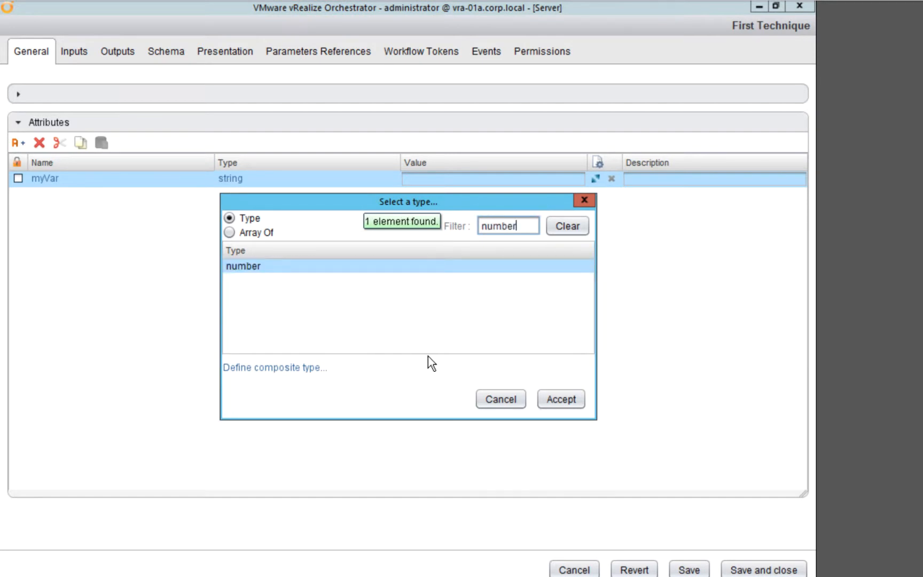
{"action": "left_click", "coordinate": [551, 402]}
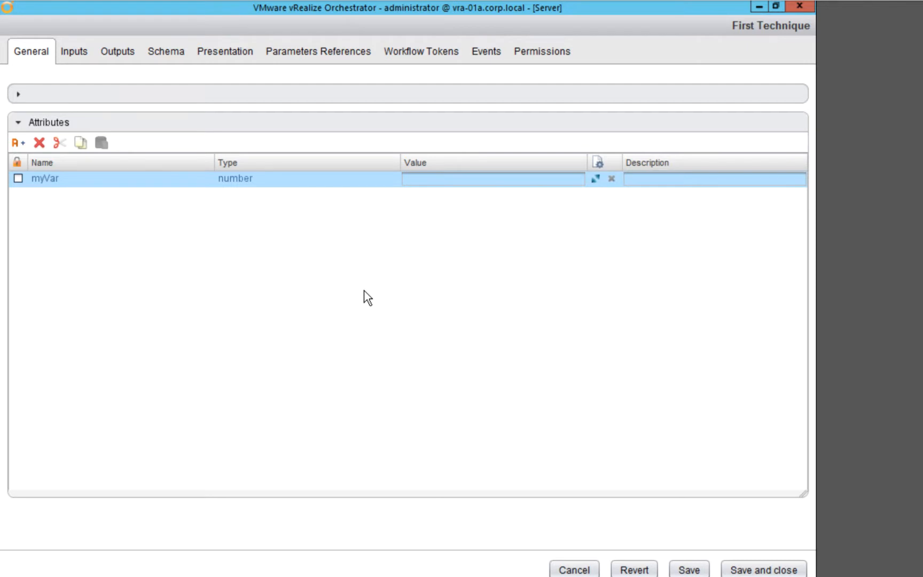
Insert a scriptable task between the start and end elements of the workflow schema
{"action": "left_click", "coordinate": [79, 55]}
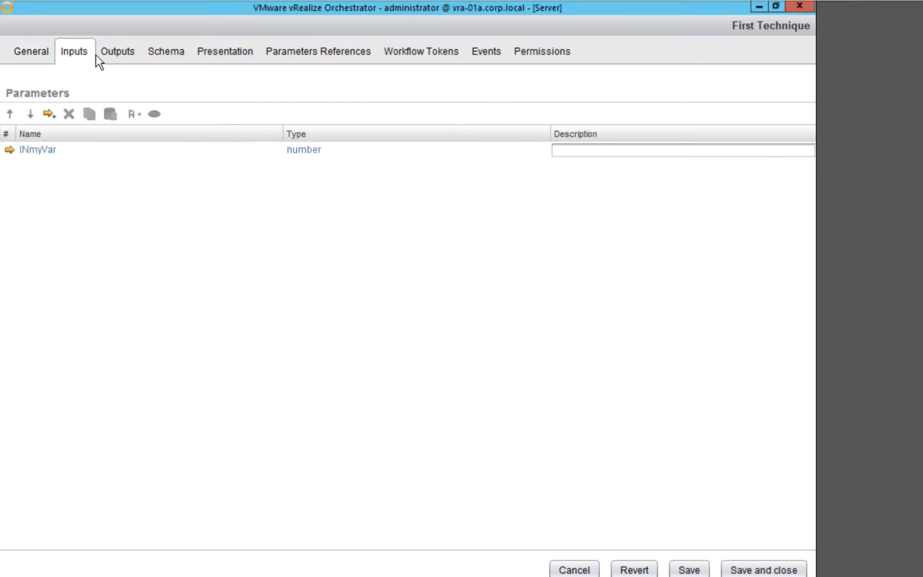
{"action": "left_click", "coordinate": [172, 56]}
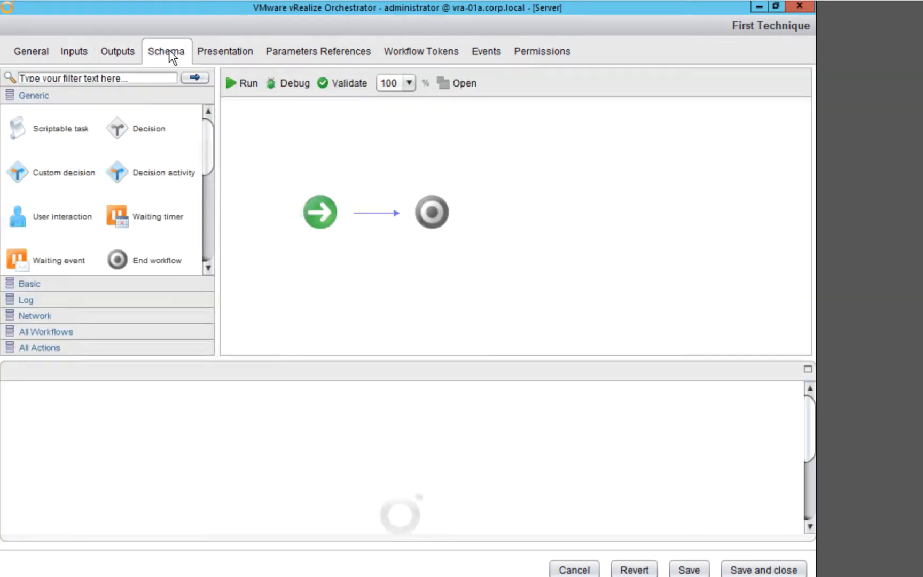
{"action": "left_click_drag", "start_coordinate": [20, 130], "coordinate": [375, 209]}
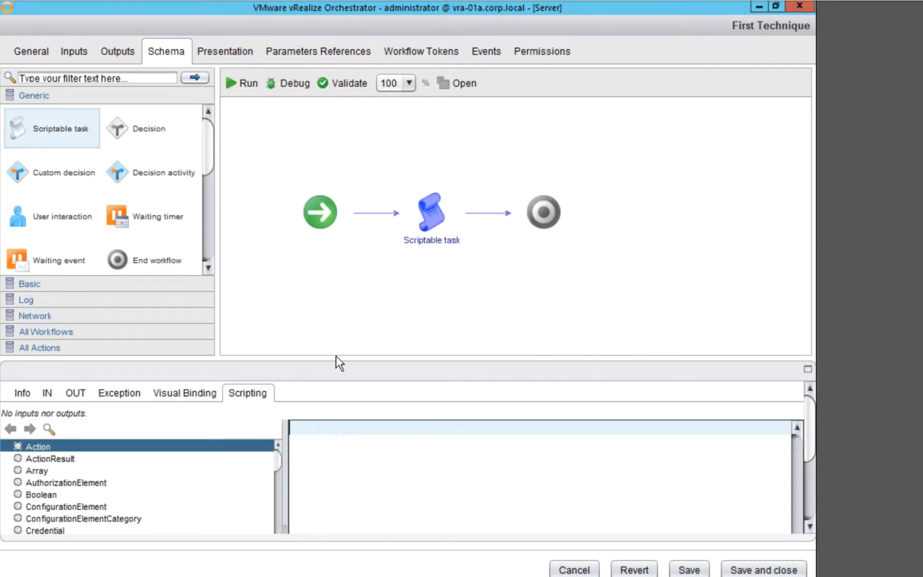
Bind the workflow attribute myVar as an input of the scriptable task
{"action": "left_click", "coordinate": [47, 394]}
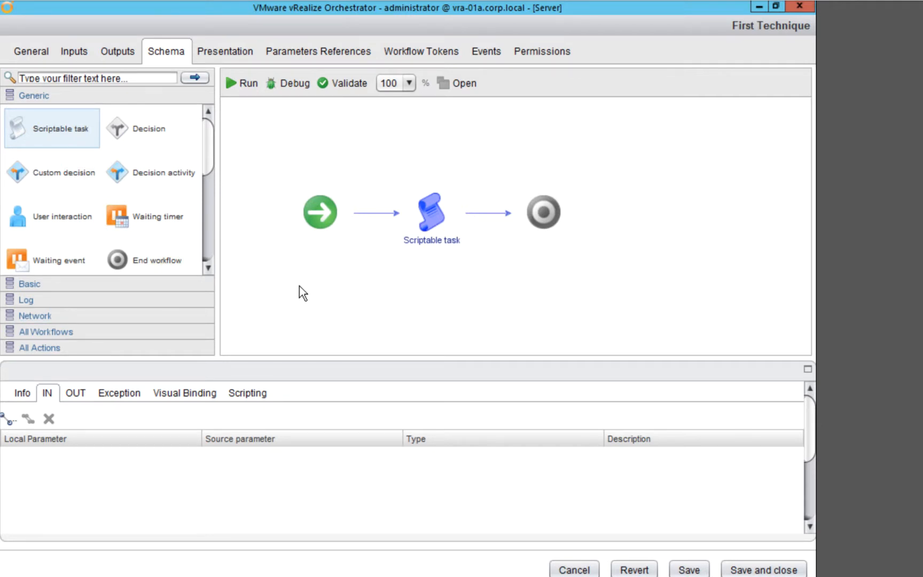
{"action": "mouse_move", "coordinate": [426, 218]}
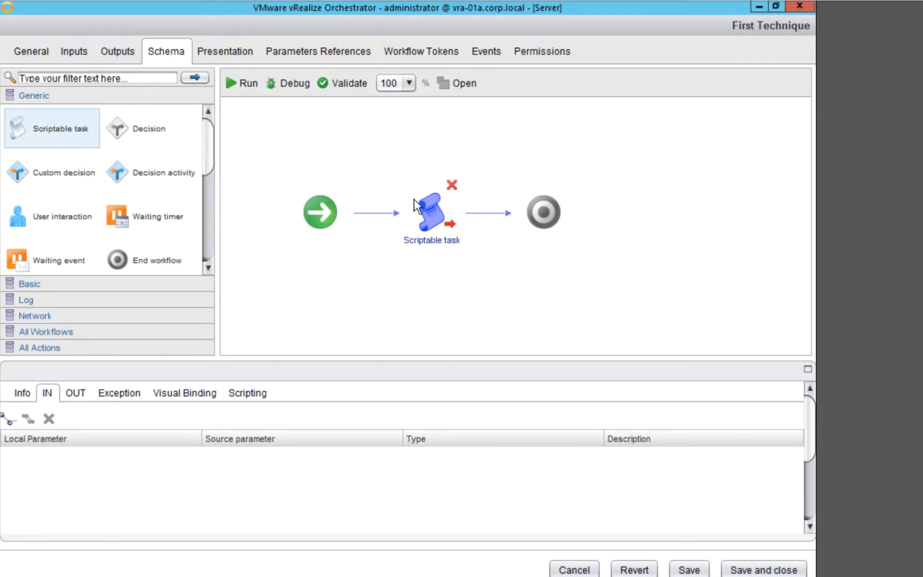
{"action": "left_click", "coordinate": [9, 422]}
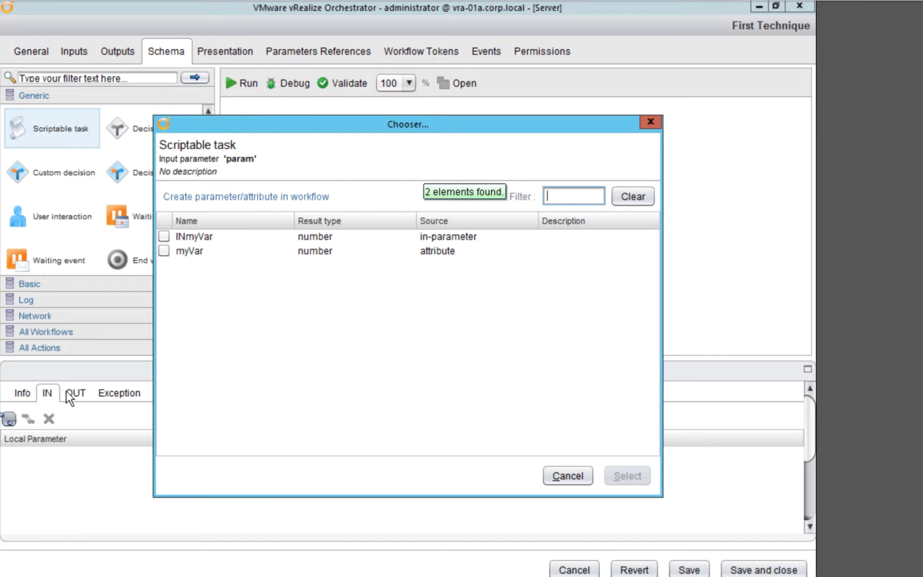
{"action": "left_click", "coordinate": [165, 252]}
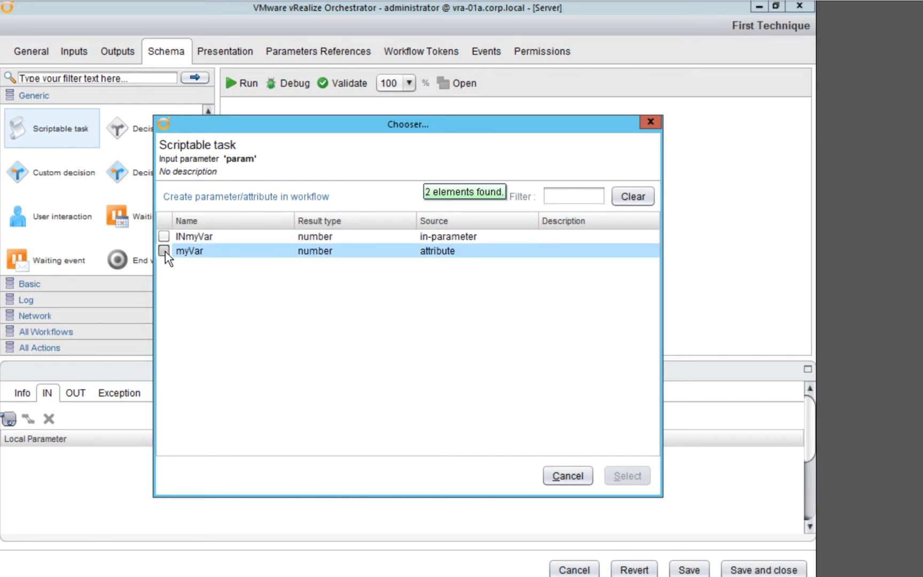
{"action": "left_click", "coordinate": [164, 250]}
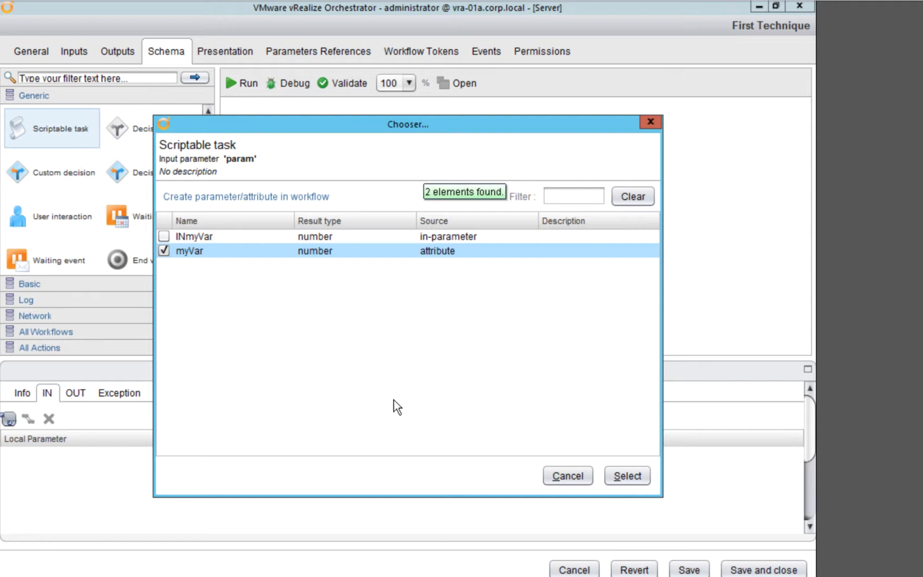
{"action": "left_click", "coordinate": [616, 477]}
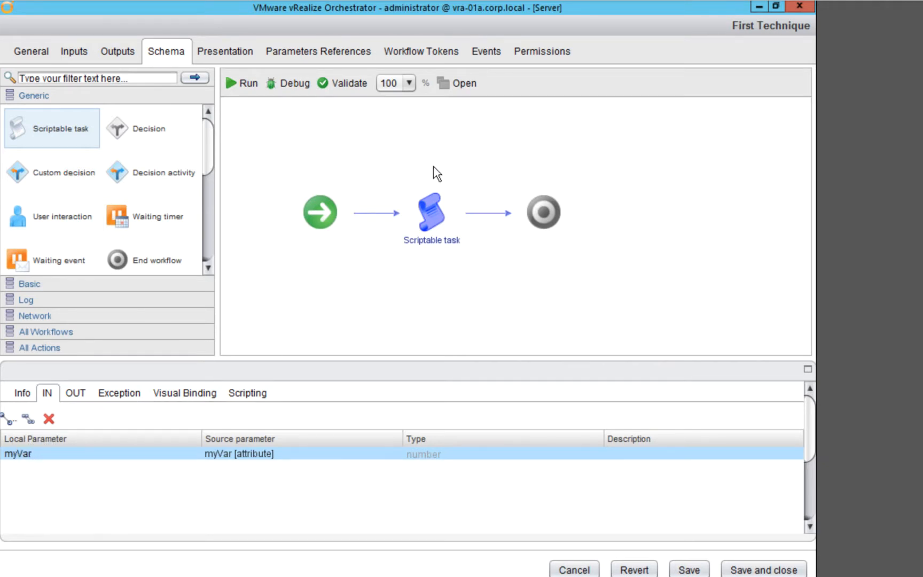
Change the source of the scriptable task's local input myVar to the in-parameter INmyVar
{"action": "mouse_move", "coordinate": [402, 193]}
{"action": "left_click", "coordinate": [80, 51]}
{"action": "left_click", "coordinate": [234, 459]}
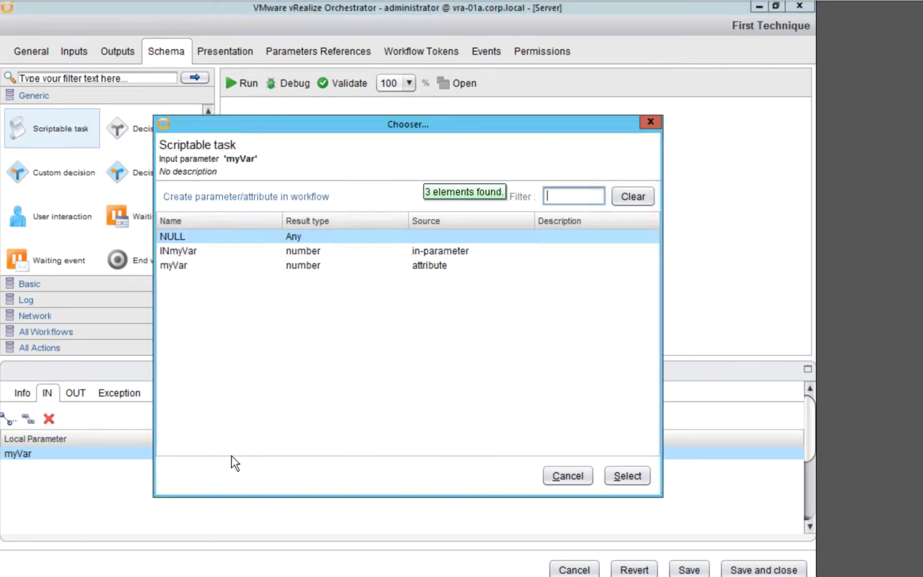
{"action": "left_click", "coordinate": [197, 253]}
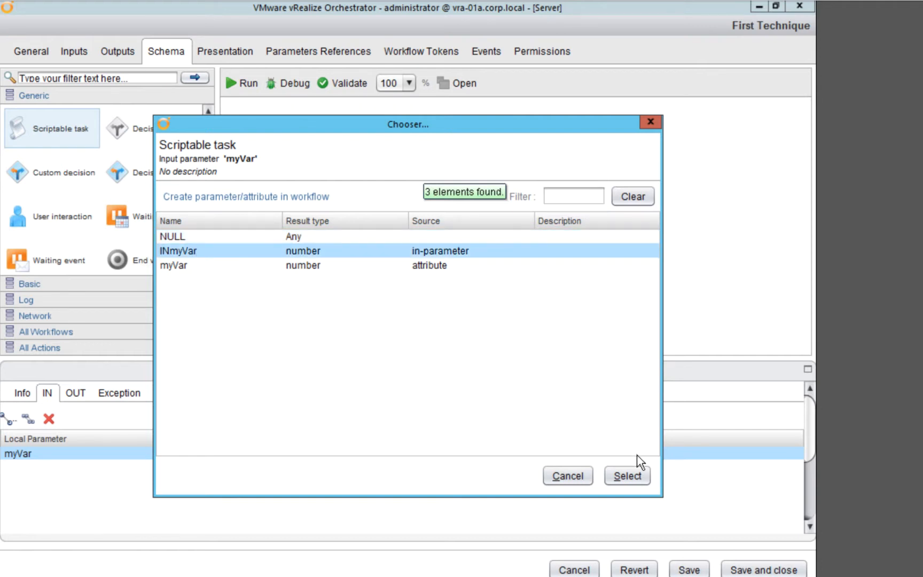
{"action": "left_click", "coordinate": [636, 481]}
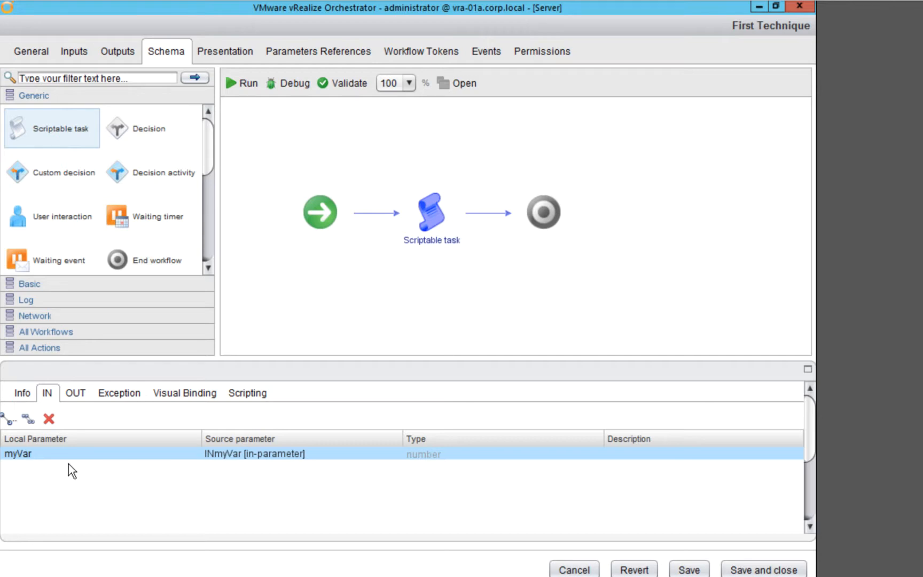
Bind the workflow attribute myVar as an output of the scriptable task
{"action": "left_click", "coordinate": [78, 395]}
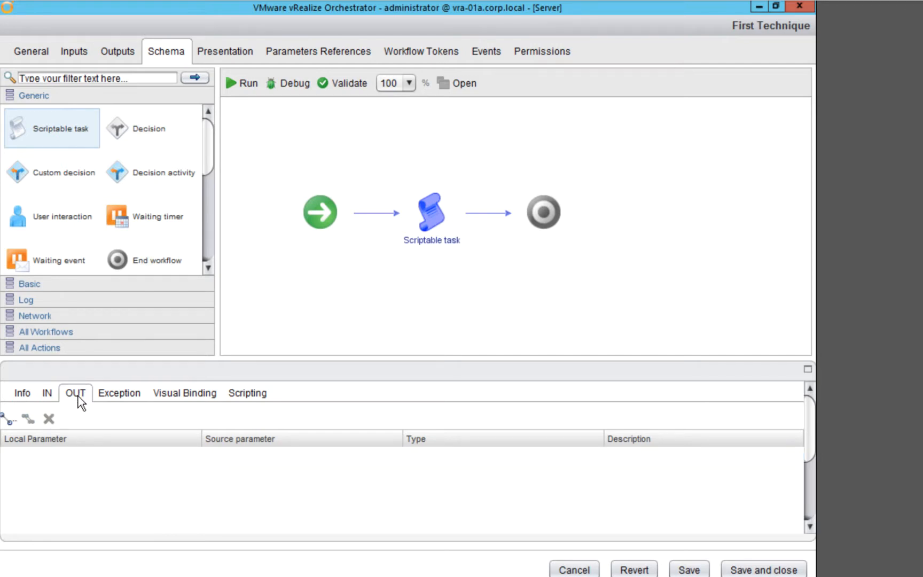
{"action": "left_click", "coordinate": [8, 420]}
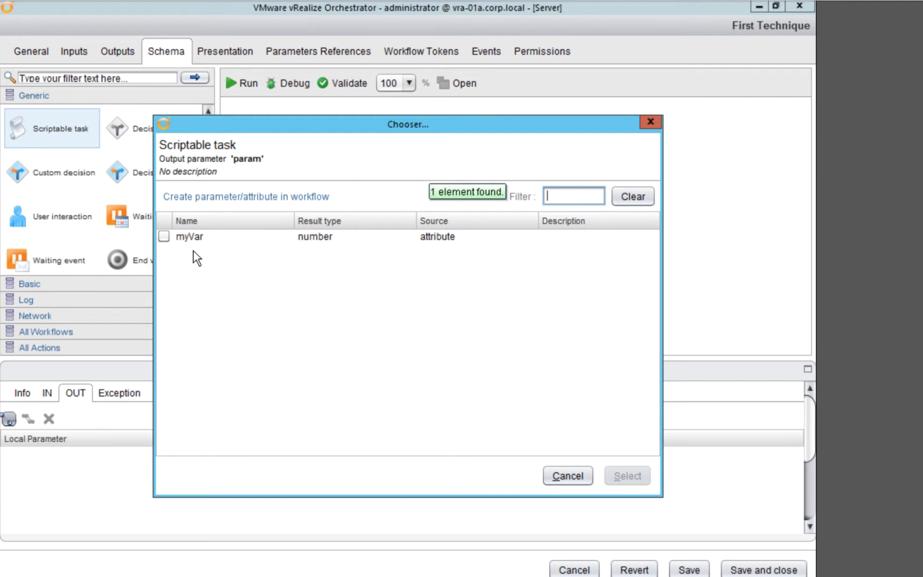
{"action": "left_click", "coordinate": [165, 237]}
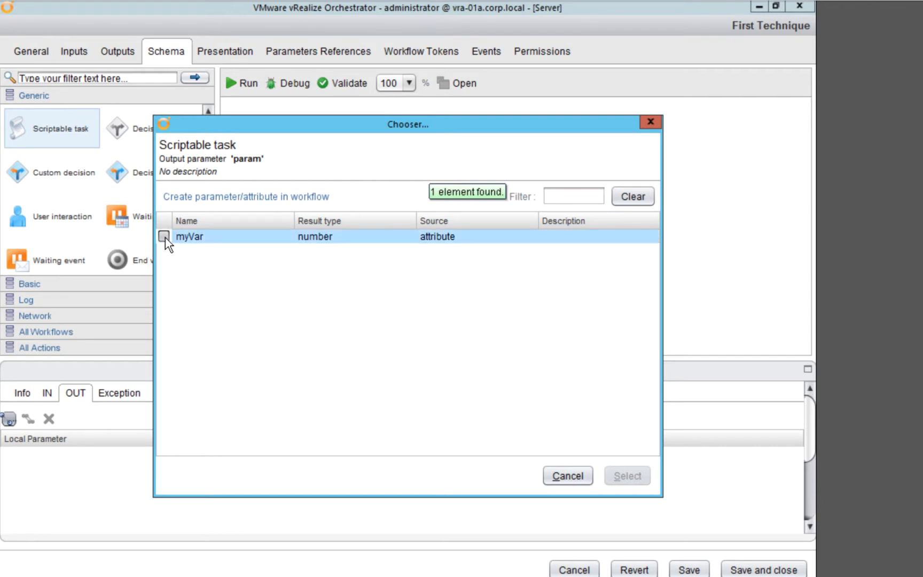
{"action": "left_click", "coordinate": [164, 236]}
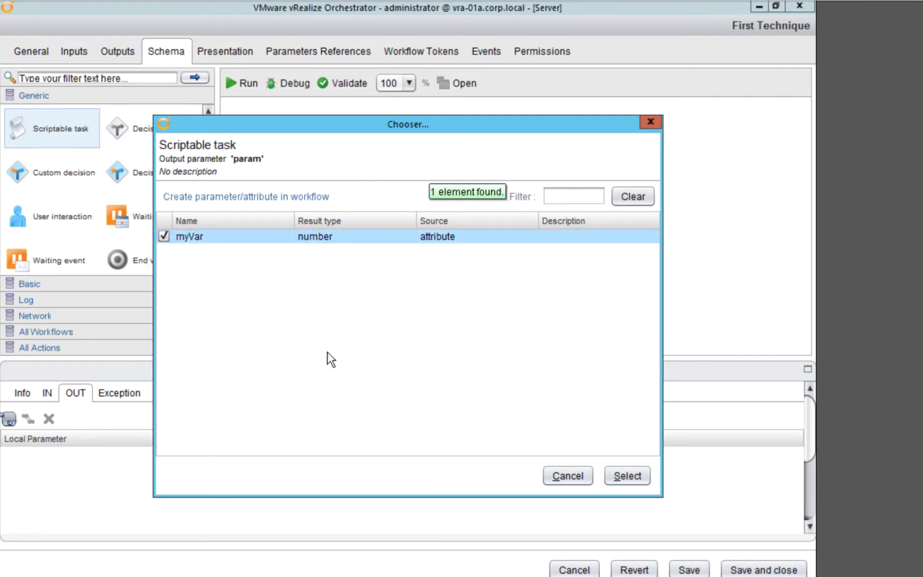
{"action": "left_click", "coordinate": [614, 477]}
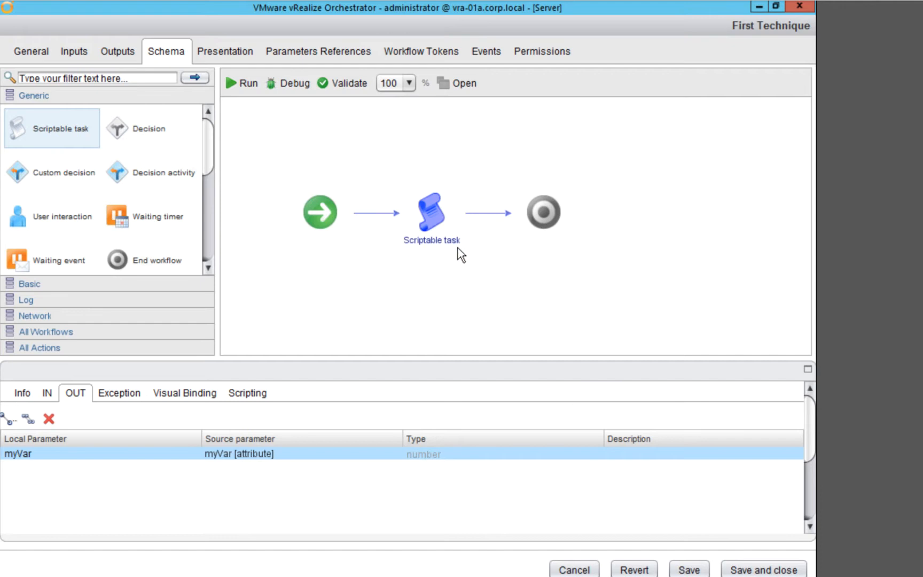
Validate the workflow and close the validation report
{"action": "mouse_move", "coordinate": [440, 241]}
{"action": "left_click", "coordinate": [343, 84]}
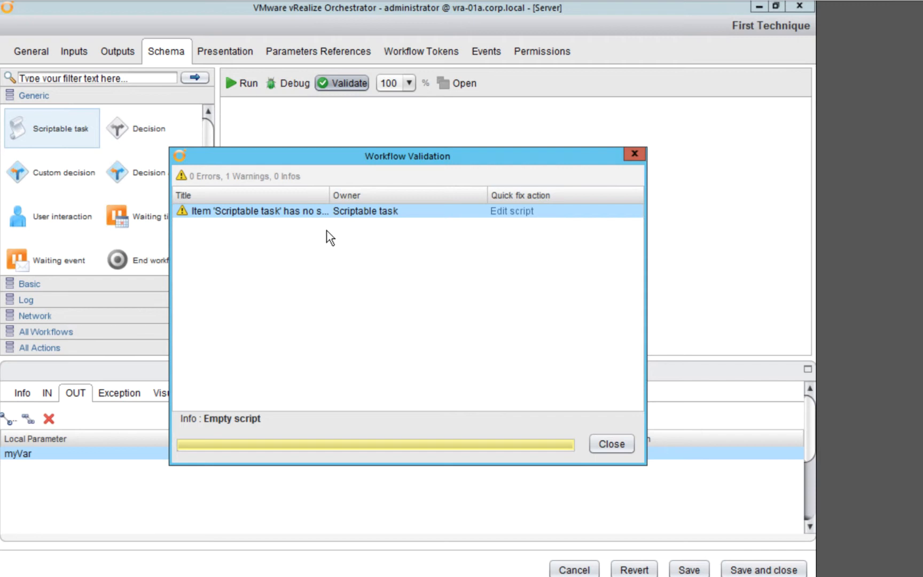
{"action": "left_click", "coordinate": [634, 155]}
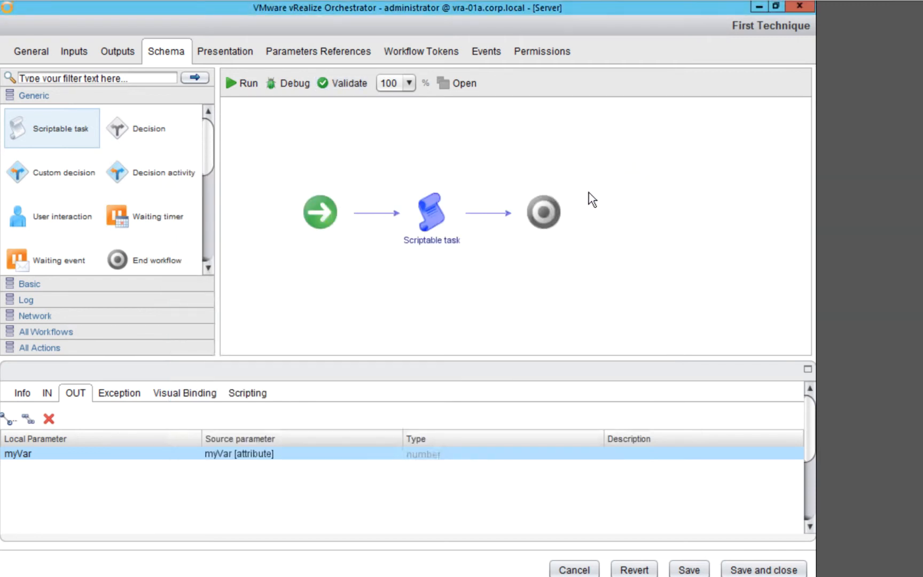
Enter the comment "// No code required" as the scriptable task's script
{"action": "left_click", "coordinate": [255, 392]}
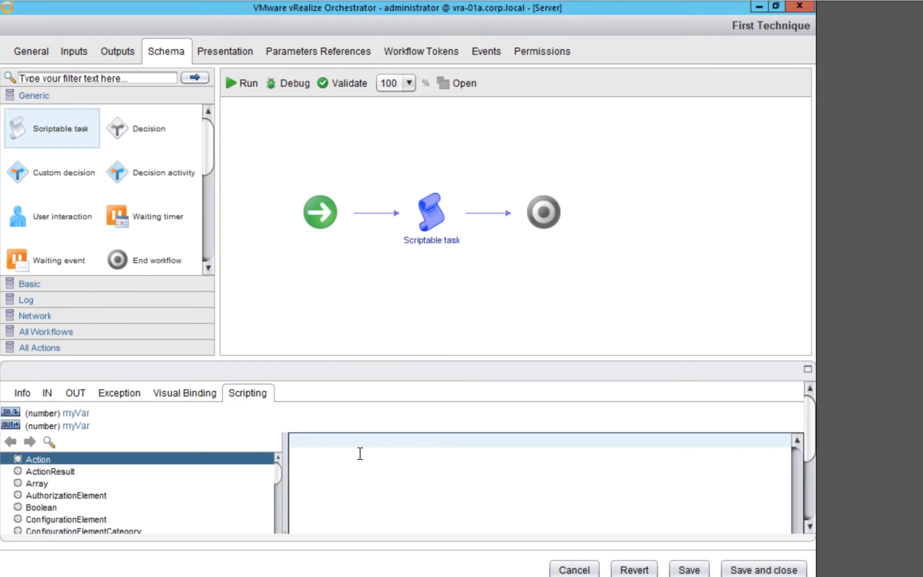
{"action": "type", "text": "// No code required"}
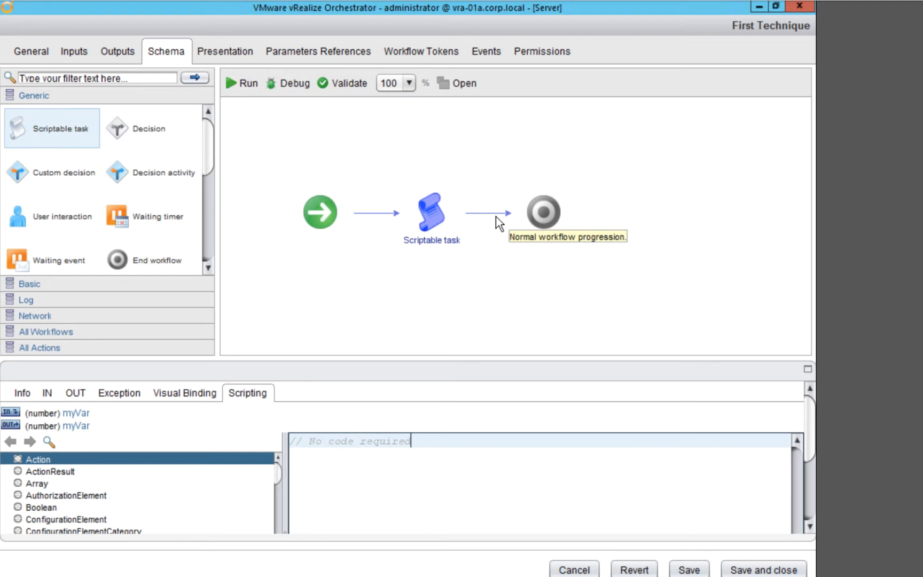
Rename the scriptable task in the schema to "Copy input parameter to attribute"
{"action": "double_click", "coordinate": [426, 243]}
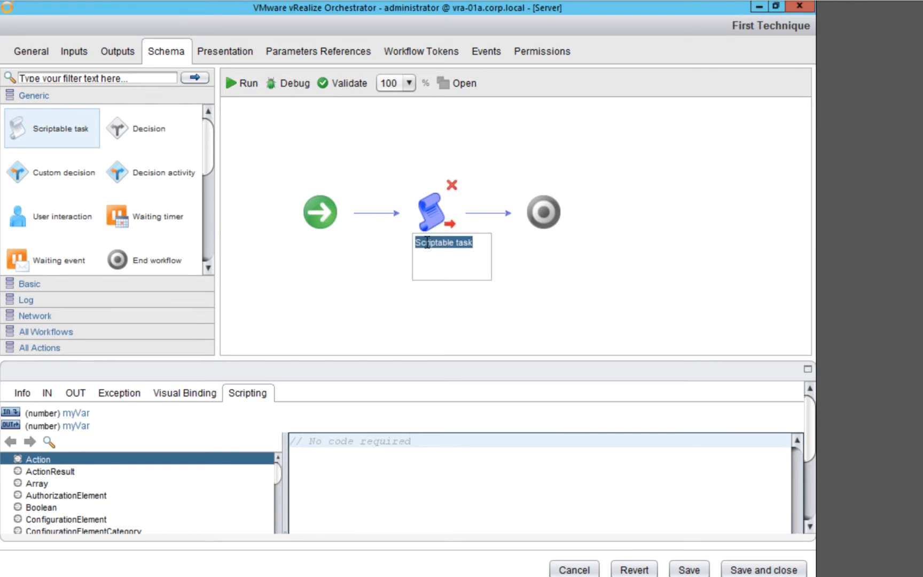
{"action": "type", "text": "Copy"}
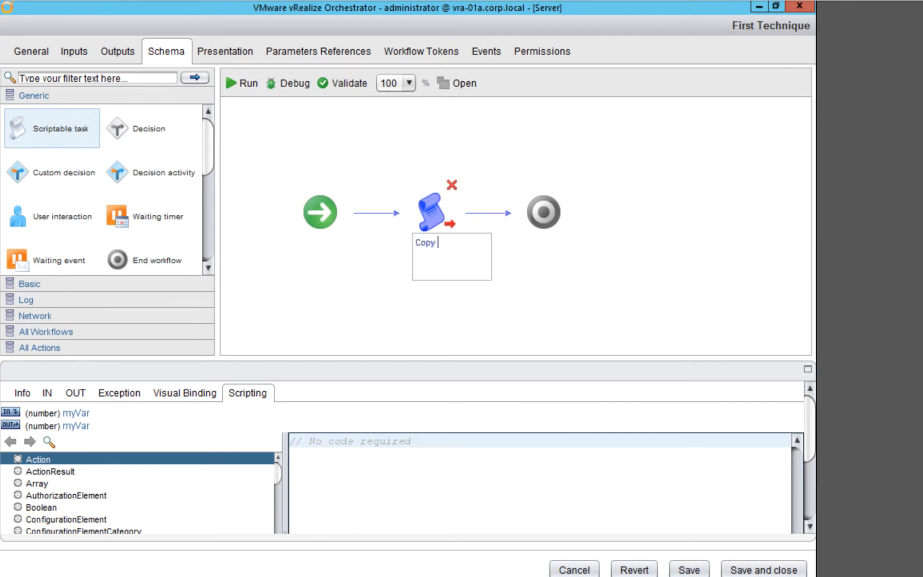
{"action": "type", "text": " input par"}
{"action": "type", "text": "ameter"}
{"action": "type", "text": "(S"}
{"action": "key", "text": "BackSpace"}
{"action": "type", "text": "s)"}
{"action": "key", "text": "BackSpace"}
{"action": "key", "text": "BackSpace"}
{"action": "key", "text": "BackSpace"}
{"action": "type", "text": "to attribute"}
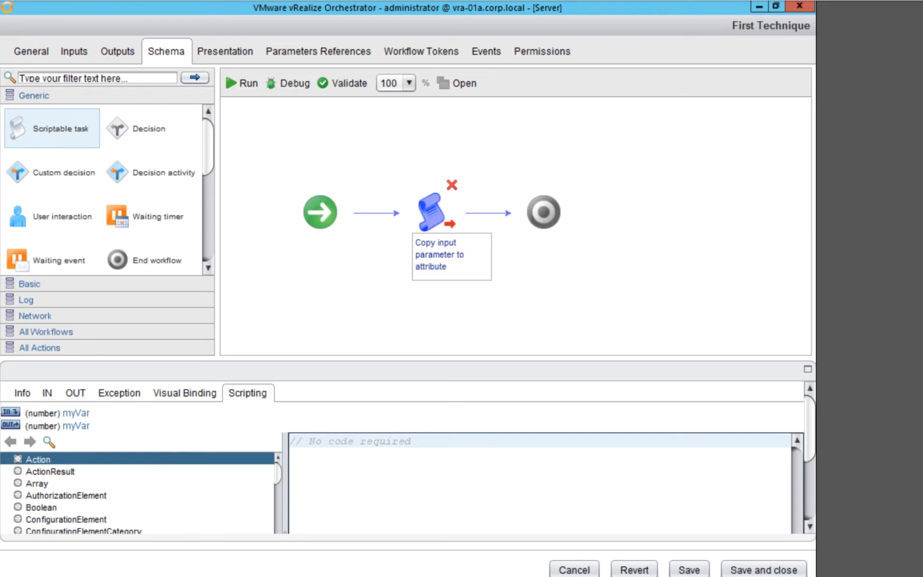
{"action": "triple_click", "coordinate": [350, 441]}
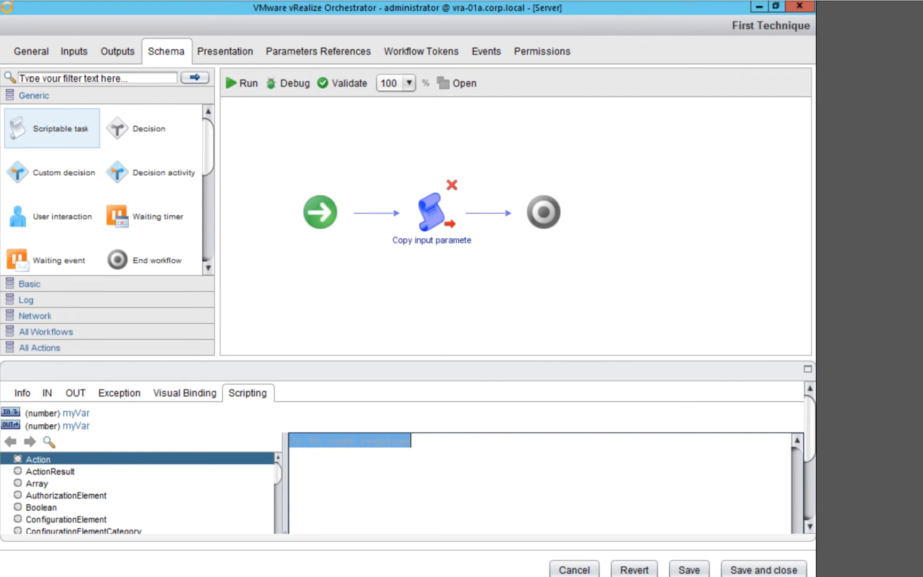
Review the input bindings of the renamed scriptable task
{"action": "left_click", "coordinate": [440, 468]}
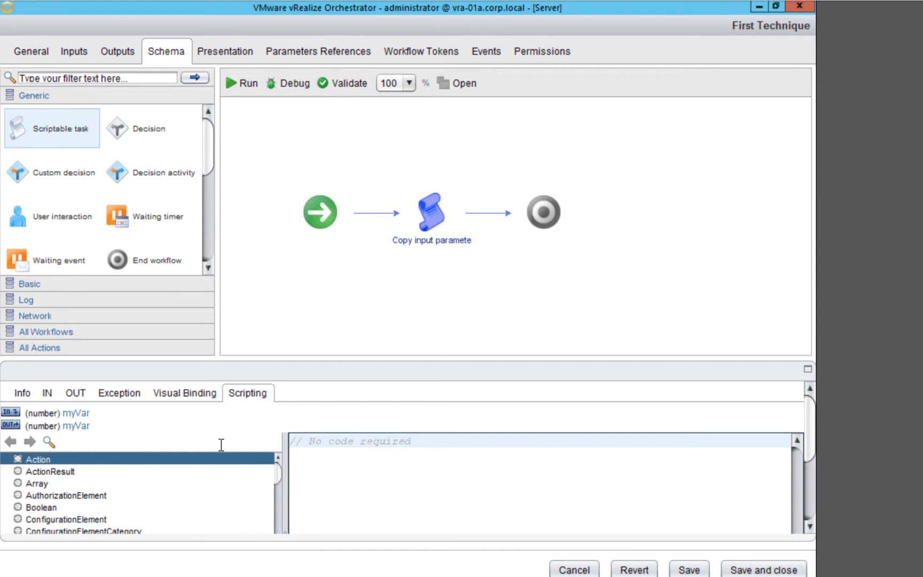
{"action": "left_click", "coordinate": [48, 396]}
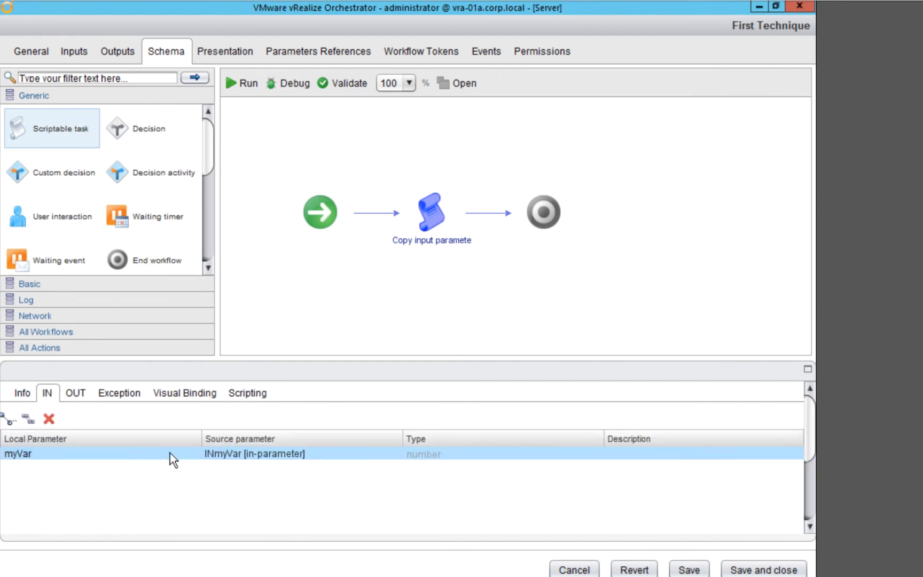